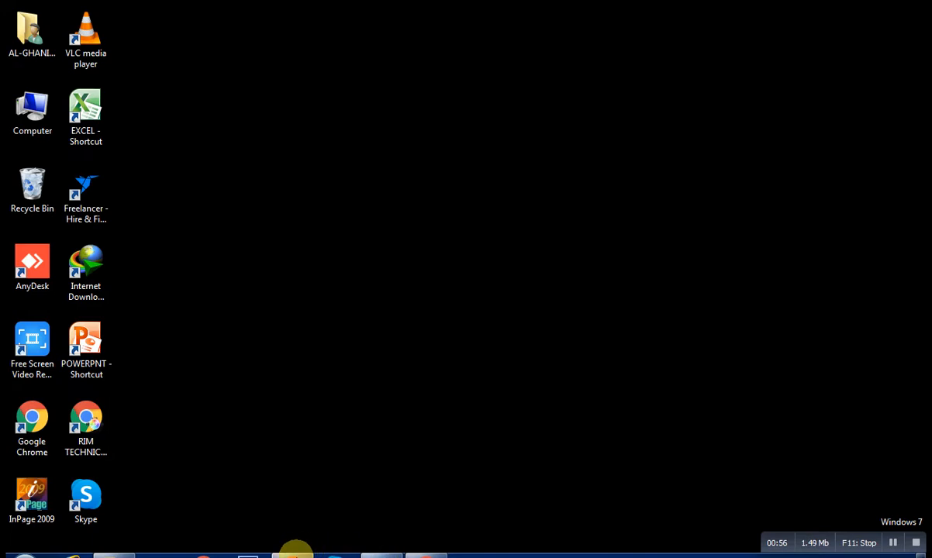
Switch to the Daraz Seller Center in Chrome and show the products pending QC.
{"action": "mouse_move", "coordinate": [296, 555]}
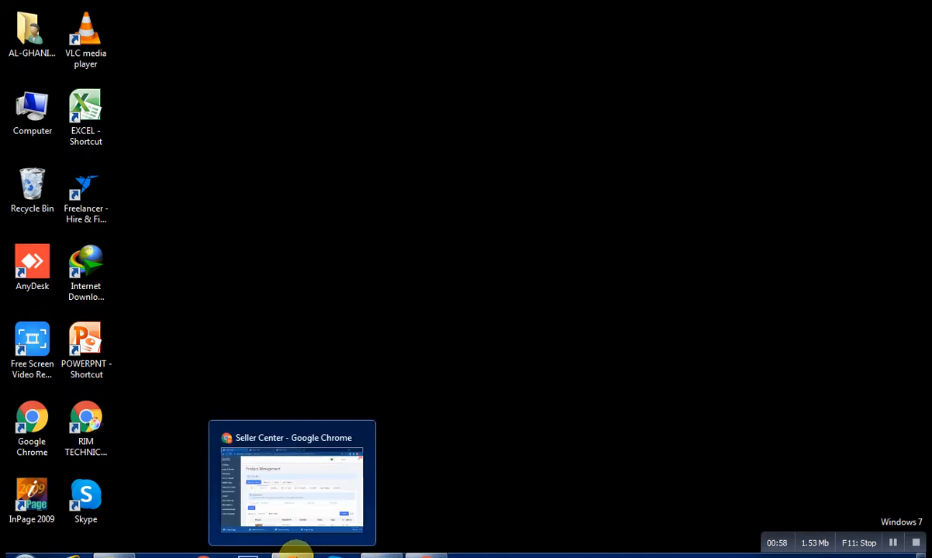
{"action": "left_click", "coordinate": [299, 476]}
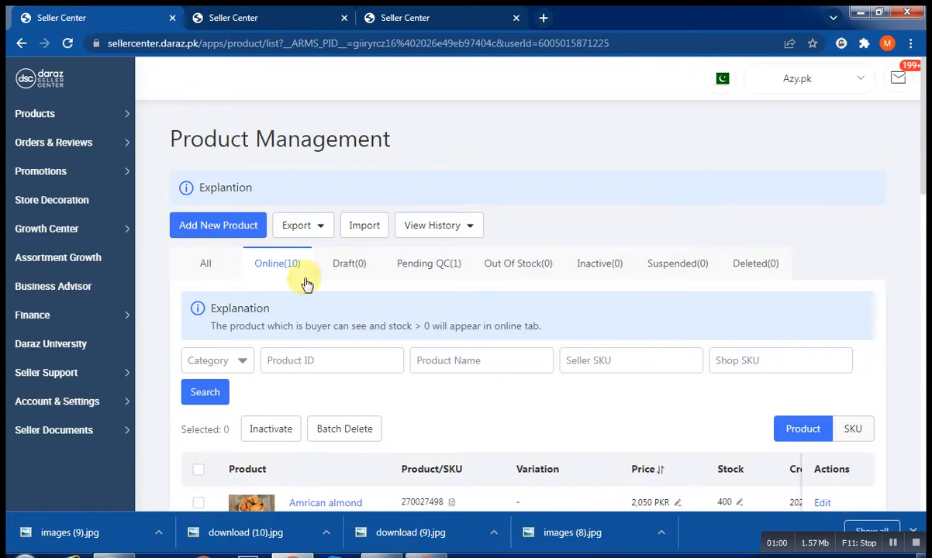
{"action": "mouse_move", "coordinate": [126, 116]}
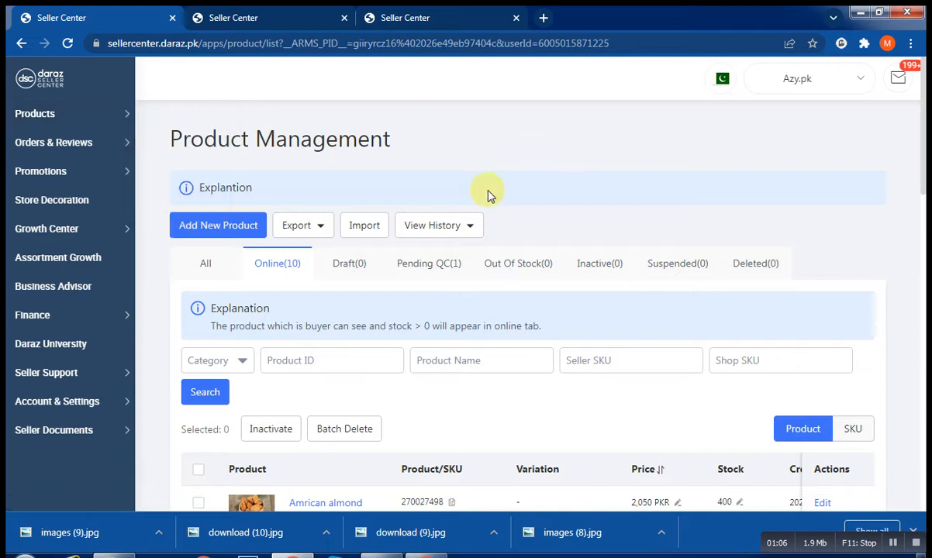
{"action": "left_click", "coordinate": [448, 268]}
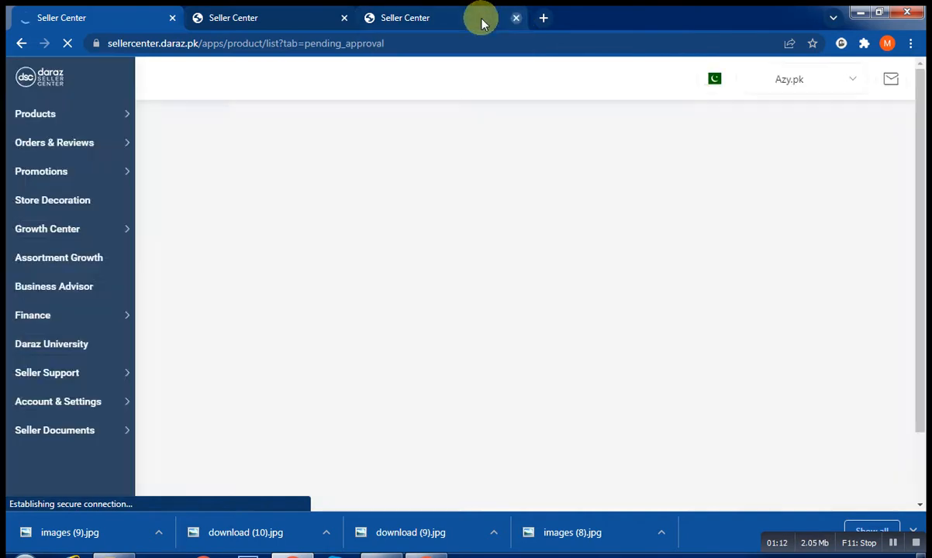
Close the two extra Seller Center tabs and open the "Nimco Mix frish quality (450)gram" product for editing.
{"action": "left_click", "coordinate": [516, 17]}
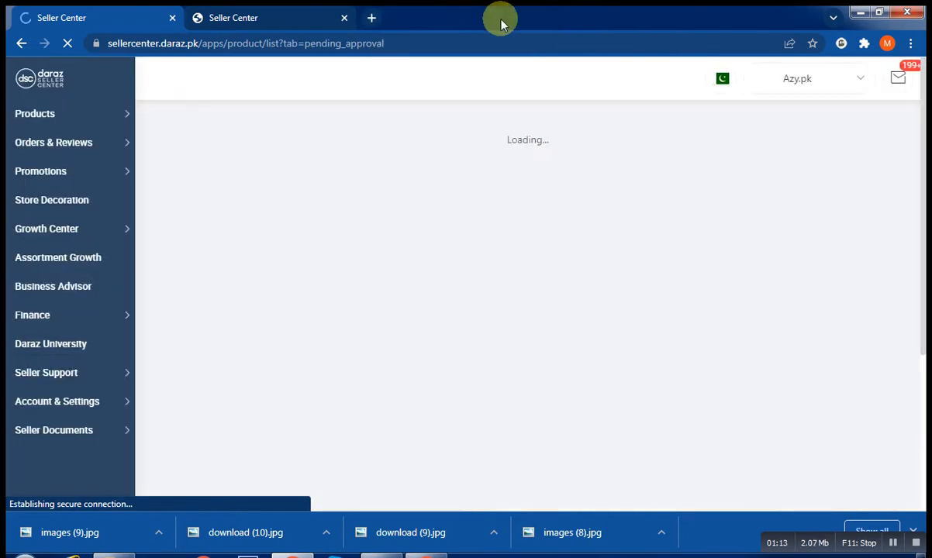
{"action": "left_click", "coordinate": [345, 17]}
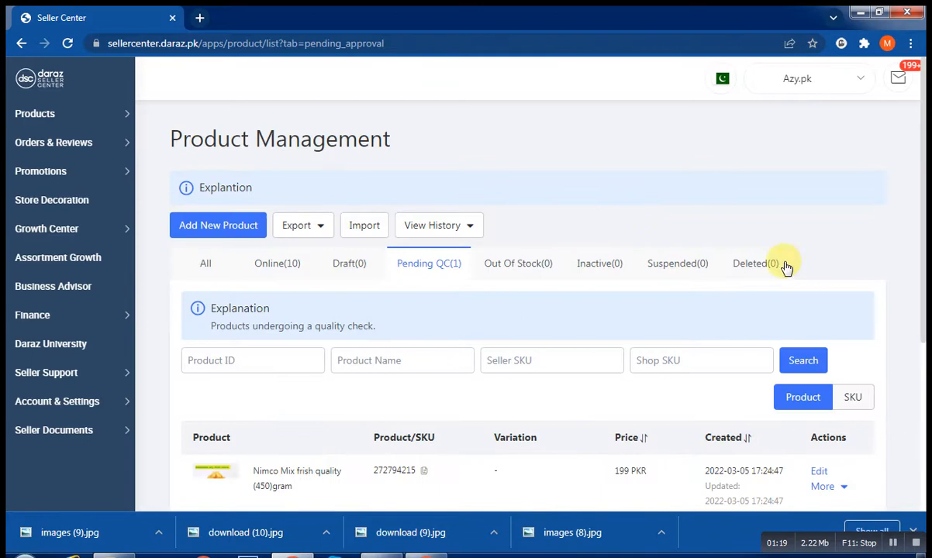
{"action": "scroll", "coordinate": [927, 252], "scroll_direction": "down", "scroll_amount": 2}
{"action": "scroll", "coordinate": [927, 252], "scroll_direction": "down", "scroll_amount": 1}
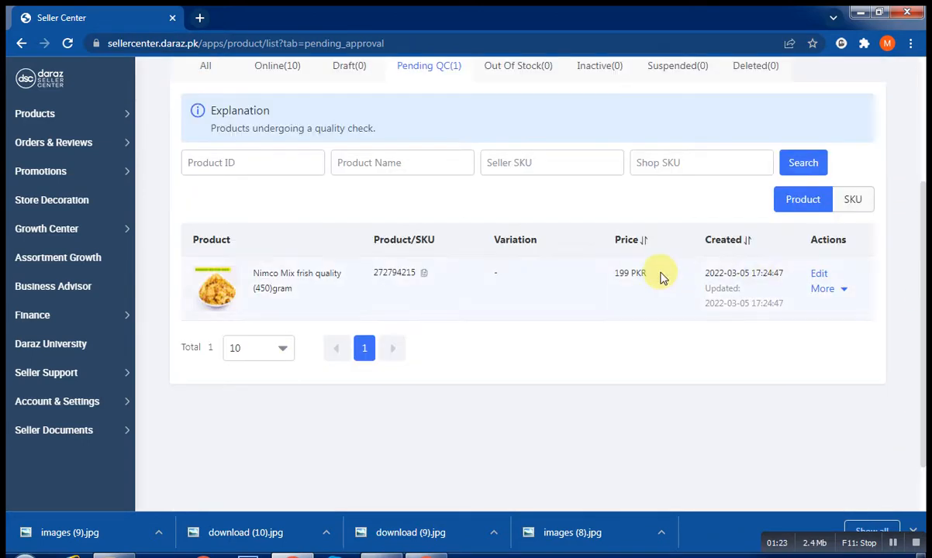
{"action": "left_click", "coordinate": [819, 274]}
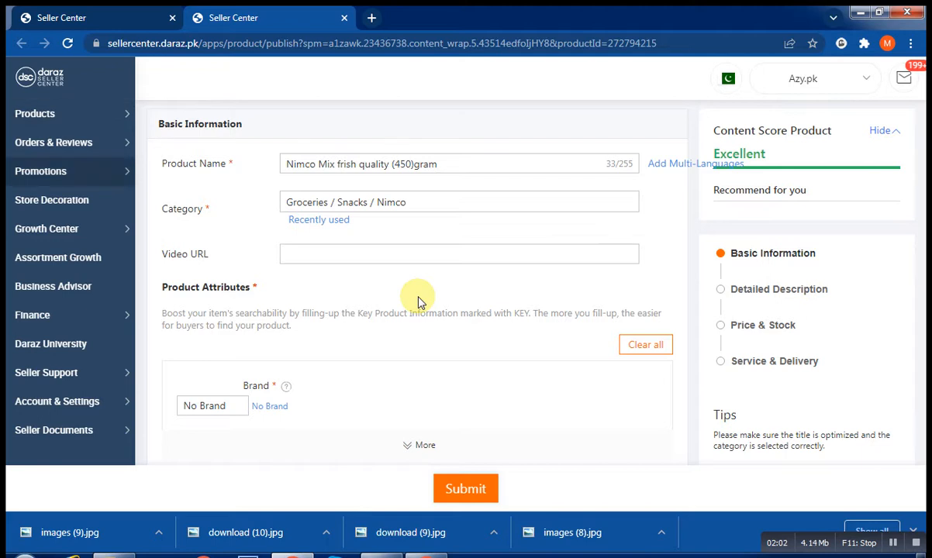
Correct "hoamade nimko" to "homade nimko" in the second list item of the Short Description.
{"action": "scroll", "coordinate": [419, 301], "scroll_direction": "down", "scroll_amount": 2}
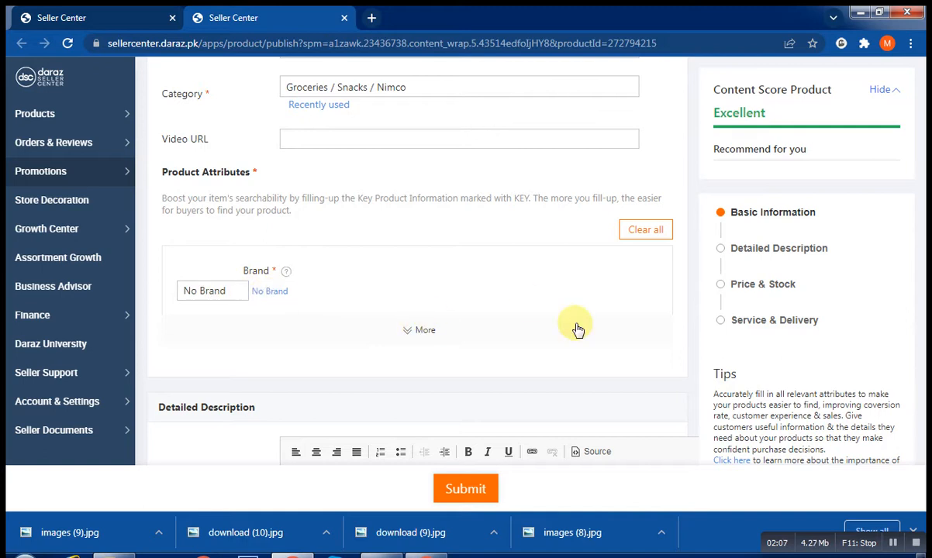
{"action": "scroll", "coordinate": [574, 326], "scroll_direction": "down", "scroll_amount": 2}
{"action": "scroll", "coordinate": [575, 325], "scroll_direction": "down", "scroll_amount": 2}
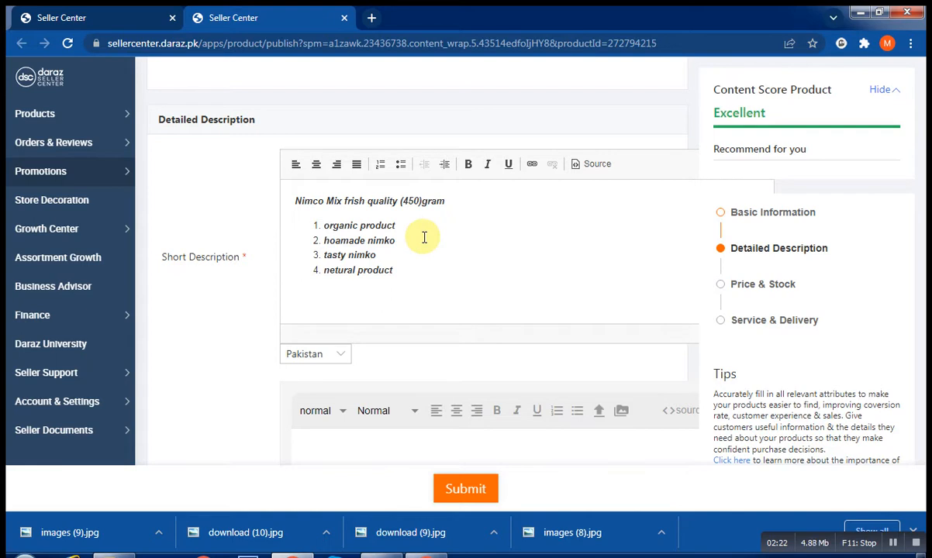
{"action": "left_click", "coordinate": [346, 242]}
{"action": "key", "text": "BackSpace"}
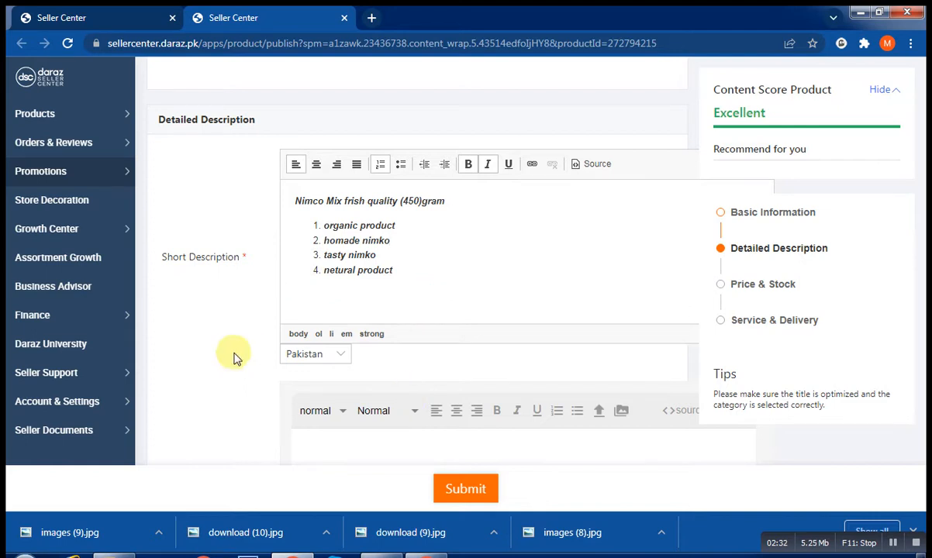
Review the text and embedded product picture in the Long Description.
{"action": "scroll", "coordinate": [237, 357], "scroll_direction": "down", "scroll_amount": 3}
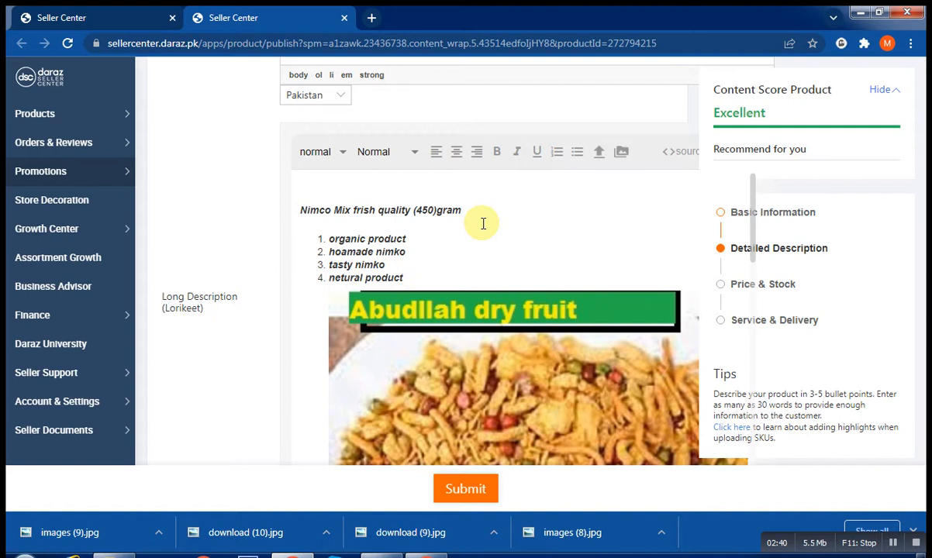
{"action": "scroll", "coordinate": [482, 225], "scroll_direction": "down", "scroll_amount": 1}
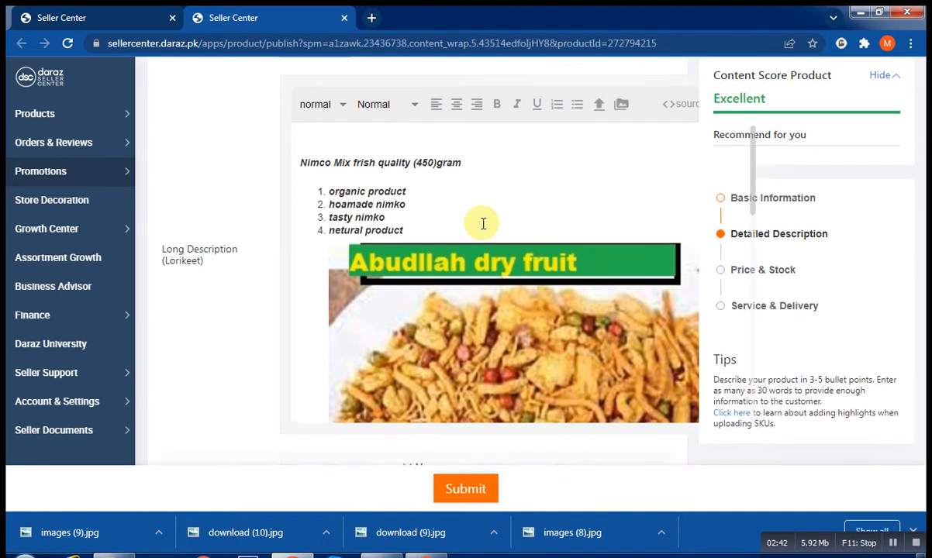
{"action": "scroll", "coordinate": [482, 225], "scroll_direction": "up", "scroll_amount": 1}
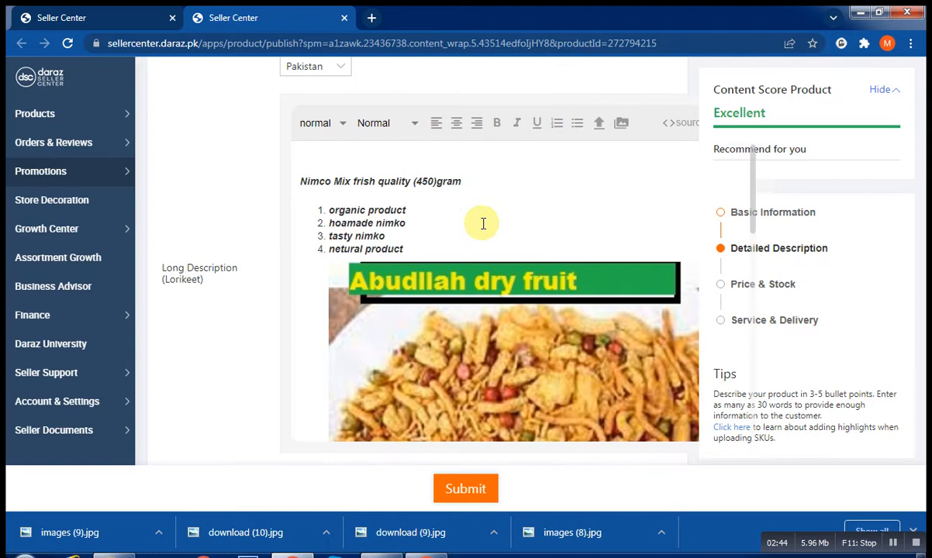
{"action": "scroll", "coordinate": [482, 223], "scroll_direction": "up", "scroll_amount": 1}
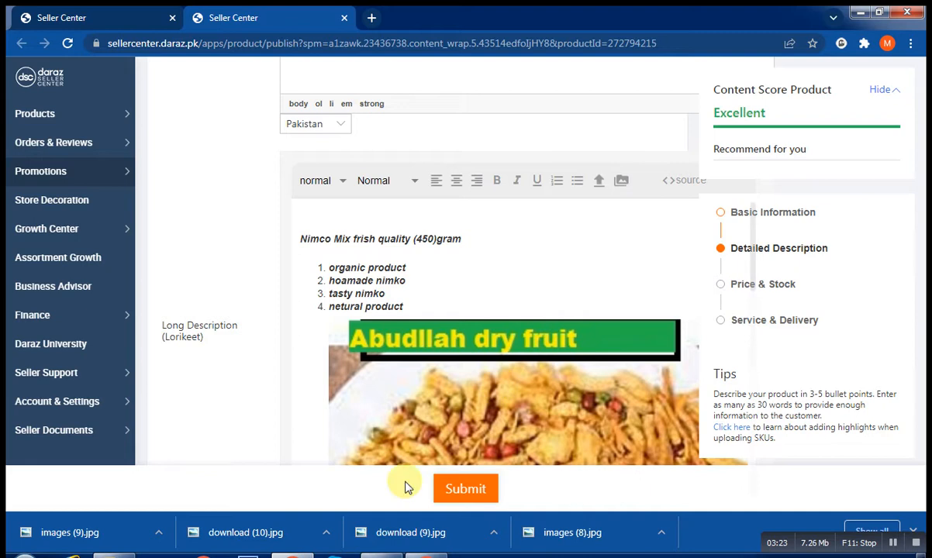
Start Paint and open the picture "download (2)" from the Pictures library.
{"action": "left_click", "coordinate": [22, 556]}
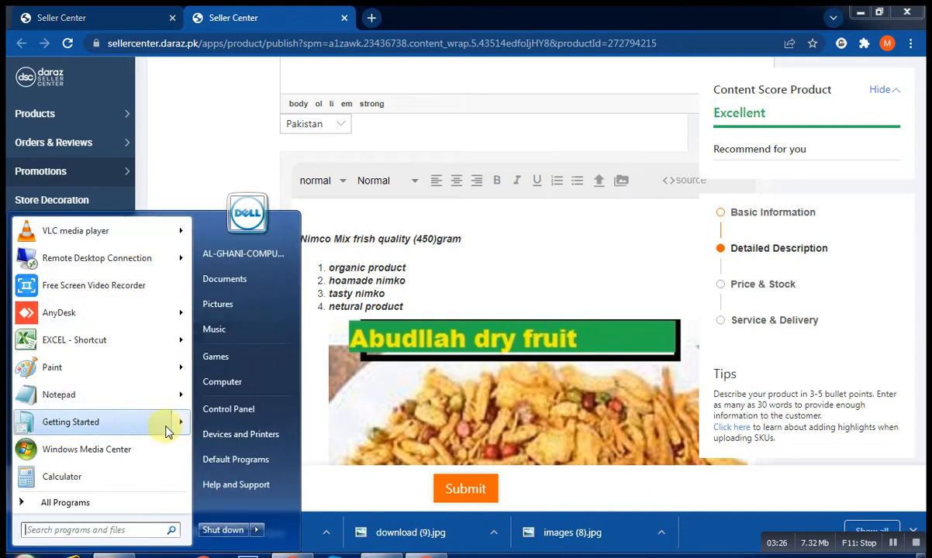
{"action": "left_click", "coordinate": [164, 368]}
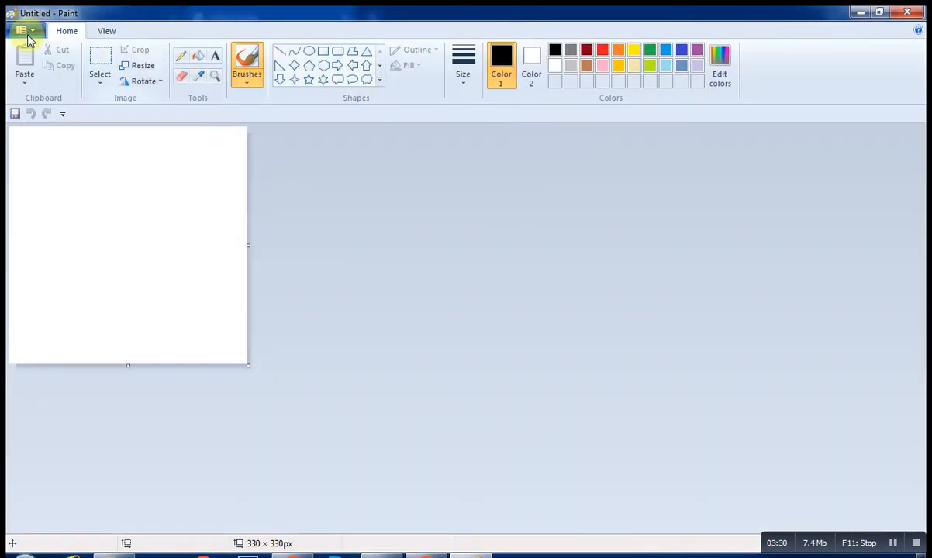
{"action": "left_click", "coordinate": [24, 29]}
{"action": "left_click", "coordinate": [61, 90]}
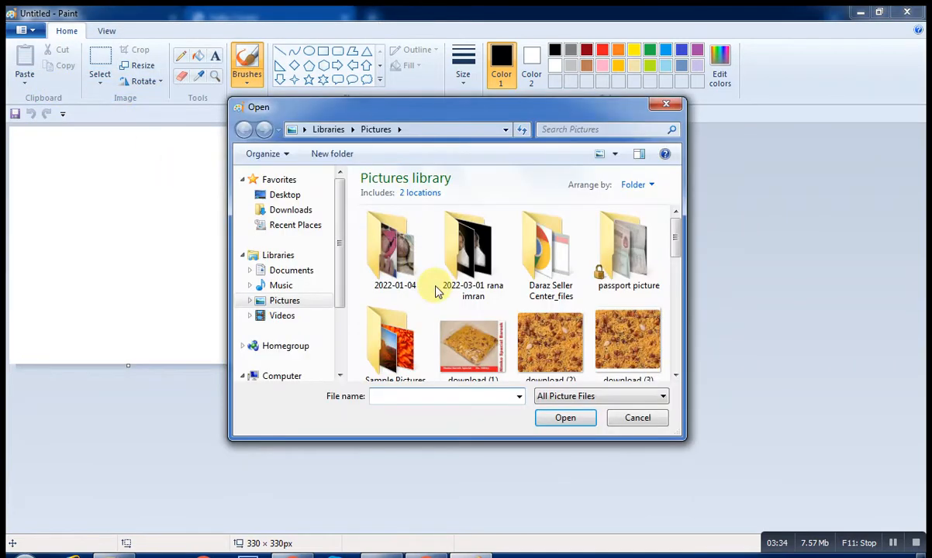
{"action": "left_click", "coordinate": [564, 362]}
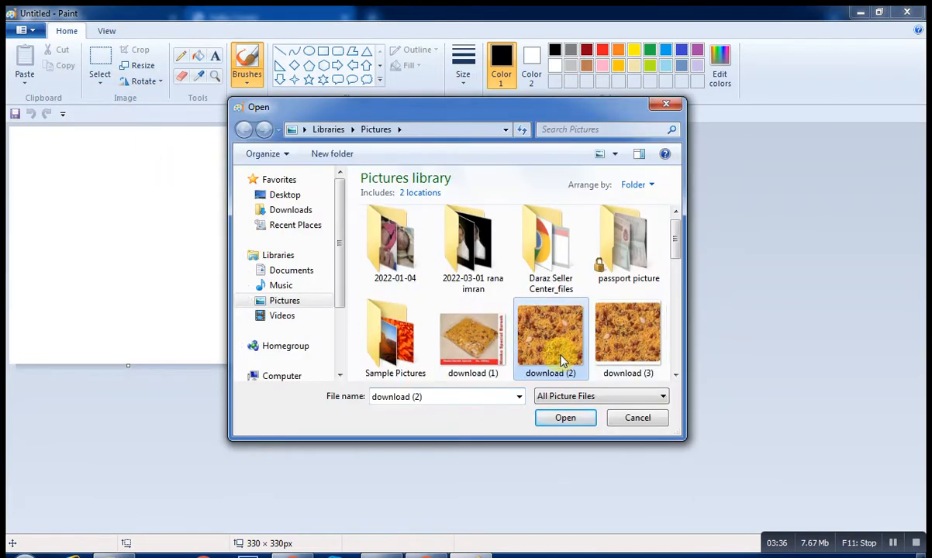
{"action": "left_click", "coordinate": [560, 420]}
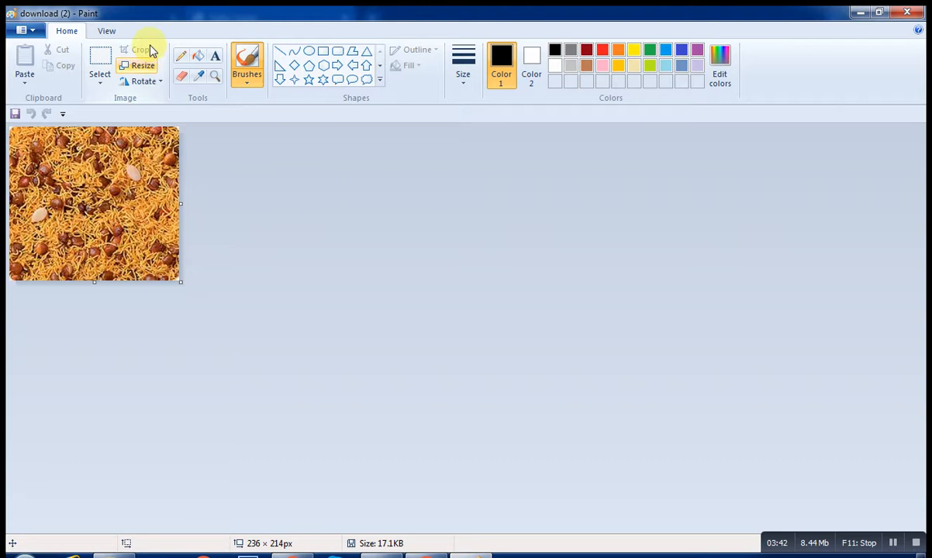
Resize the picture to 330 × 330 pixels without maintaining the aspect ratio.
{"action": "left_click", "coordinate": [141, 66]}
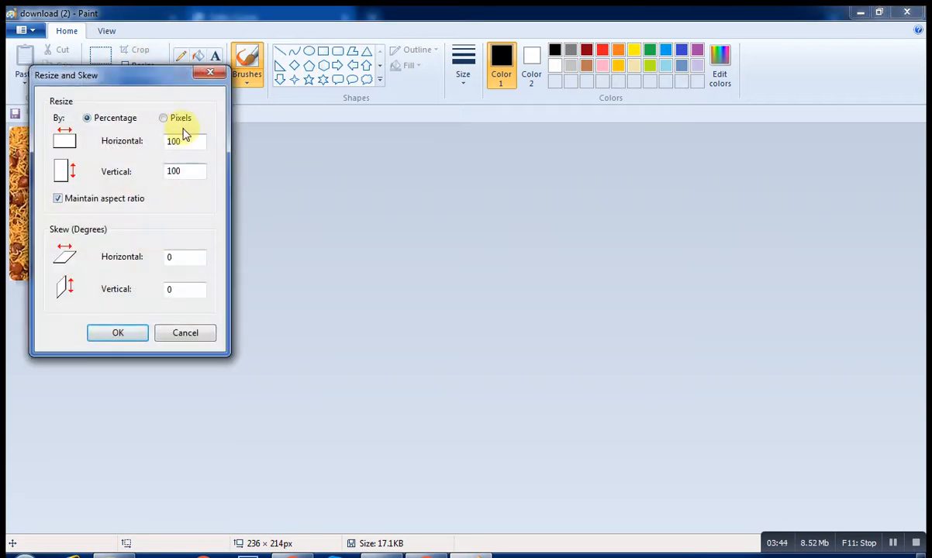
{"action": "left_click", "coordinate": [178, 118]}
{"action": "key", "text": "BackSpace"}
{"action": "key", "text": "BackSpace"}
{"action": "key", "text": "BackSpace"}
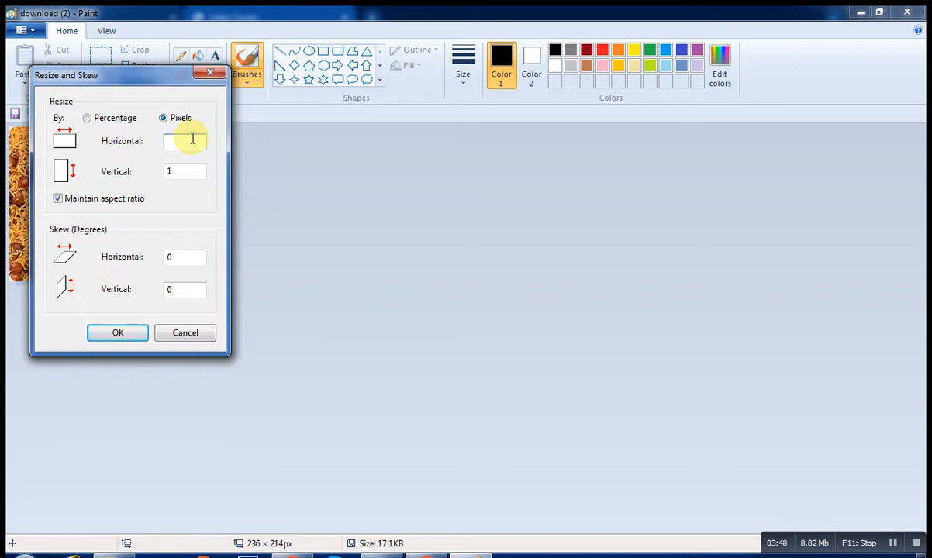
{"action": "left_click", "coordinate": [69, 200]}
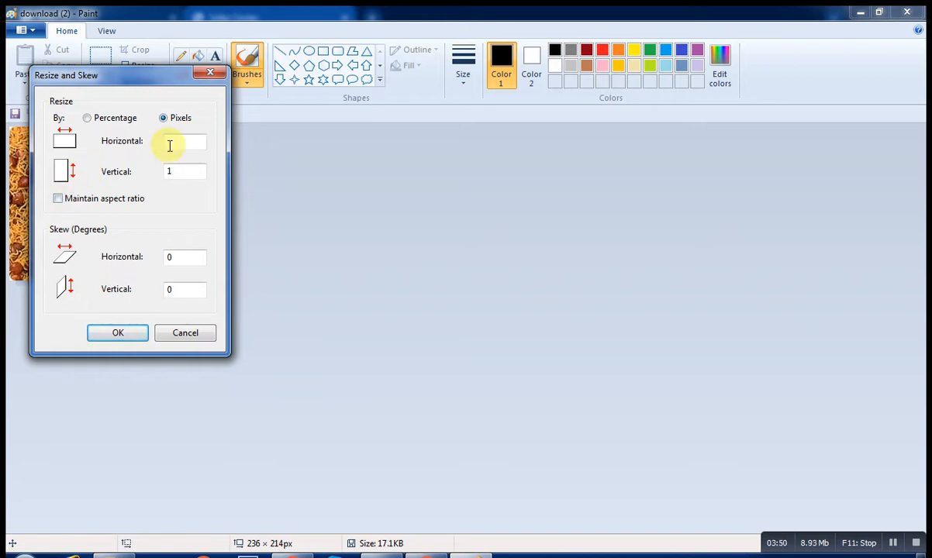
{"action": "type", "text": "330"}
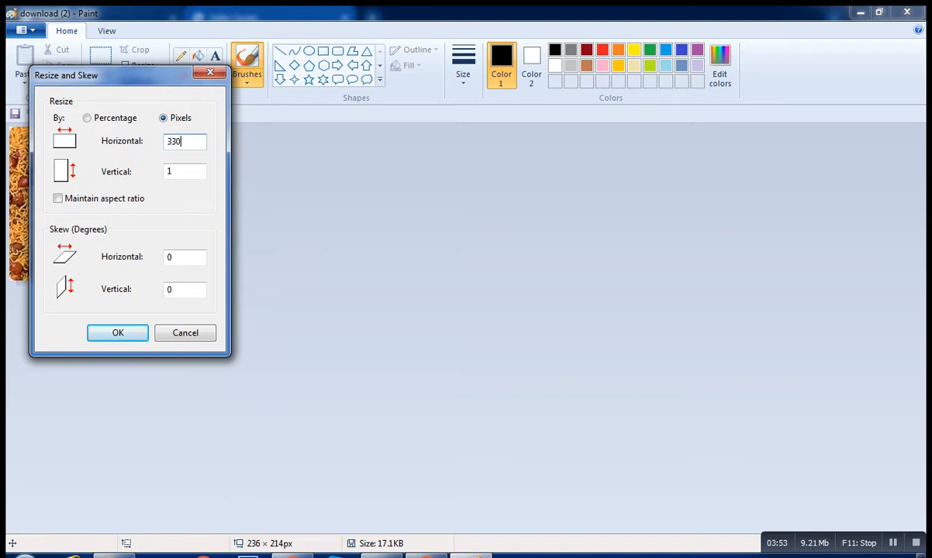
{"action": "left_click", "coordinate": [170, 170]}
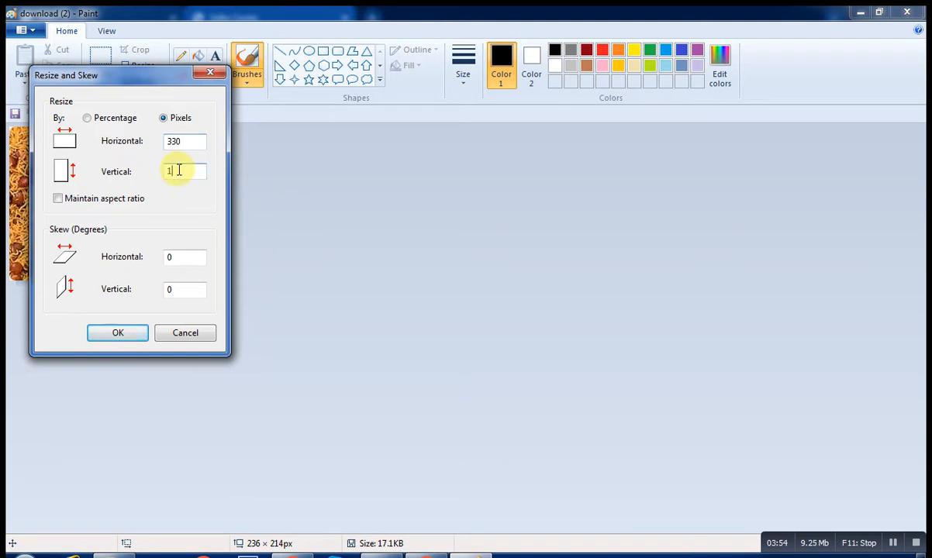
{"action": "type", "text": "33"}
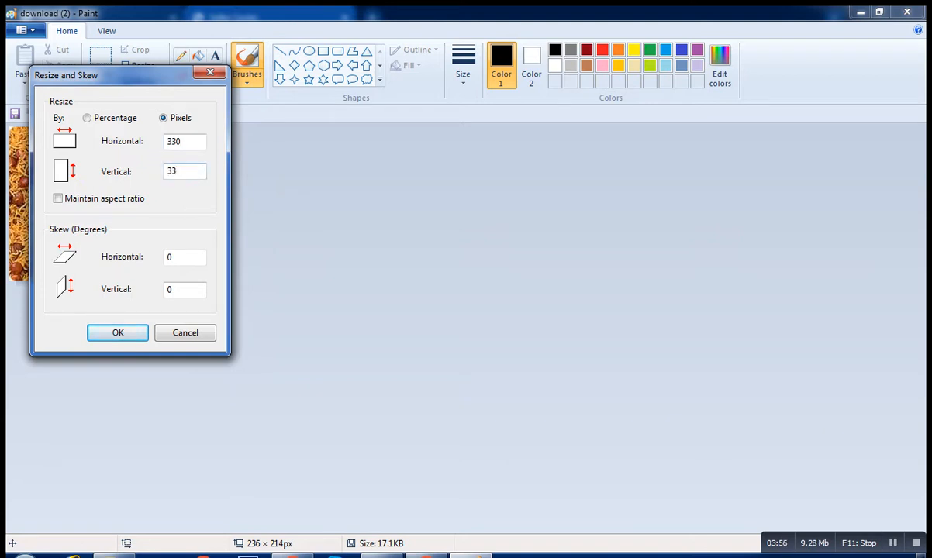
{"action": "left_click", "coordinate": [120, 331]}
Save the resized picture as a JPEG, replacing the existing "download (2)", and switch back to the product page in Chrome.
{"action": "left_click", "coordinate": [25, 31]}
{"action": "mouse_move", "coordinate": [78, 152]}
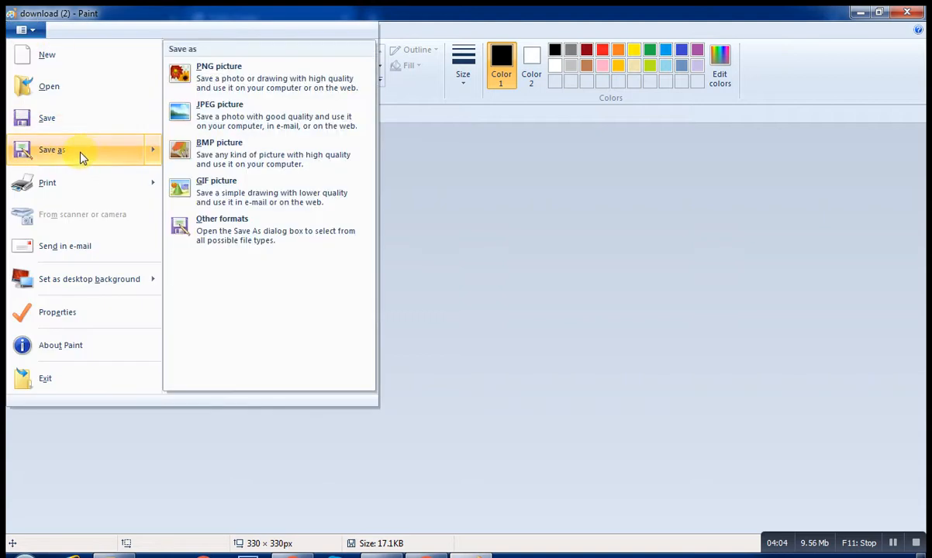
{"action": "left_click", "coordinate": [124, 152]}
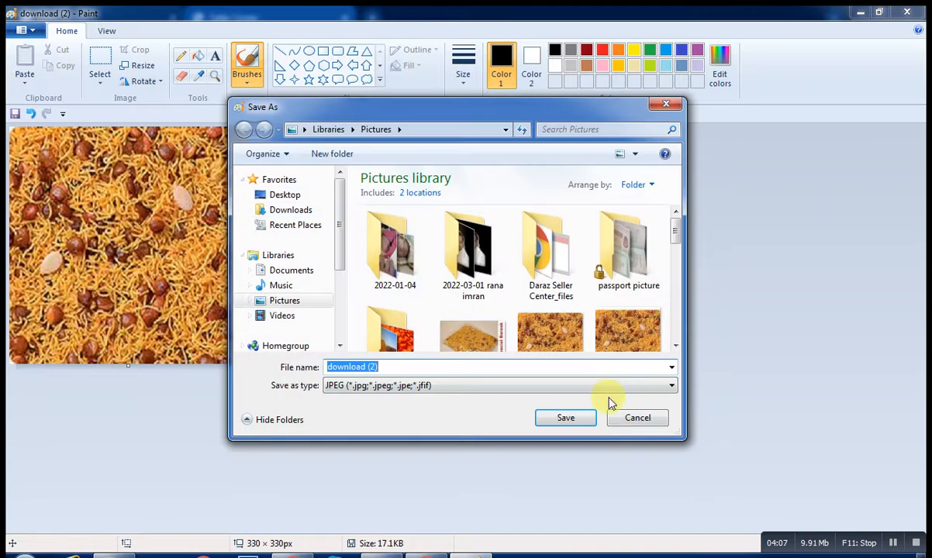
{"action": "left_click", "coordinate": [576, 423]}
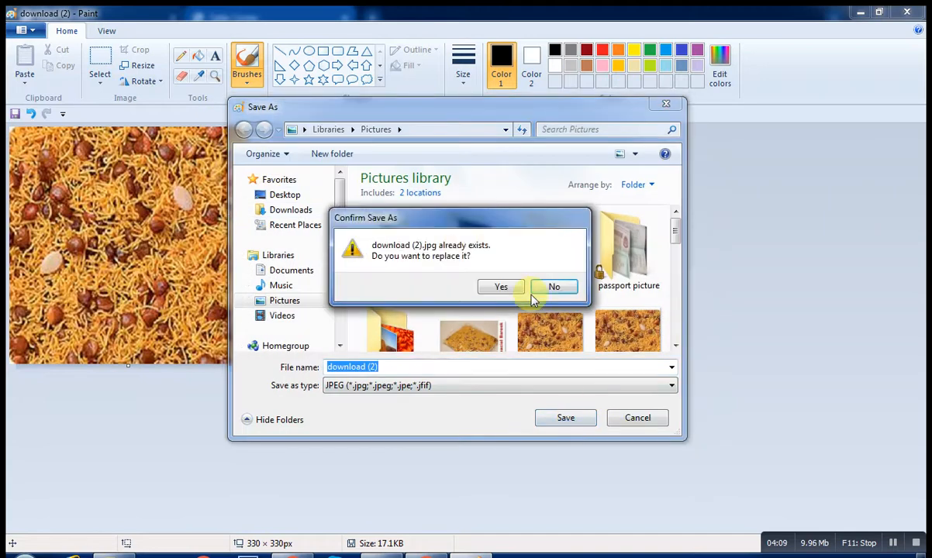
{"action": "left_click", "coordinate": [502, 286]}
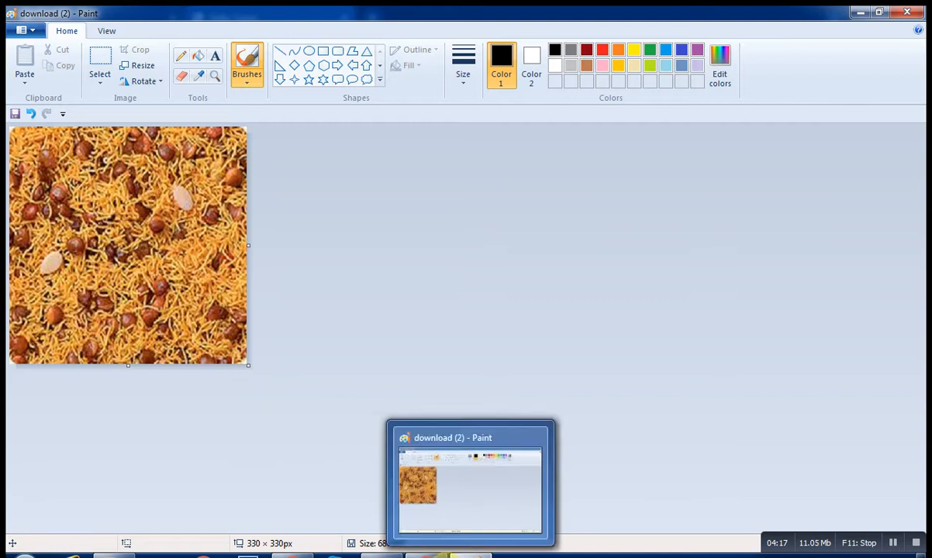
{"action": "mouse_move", "coordinate": [430, 552]}
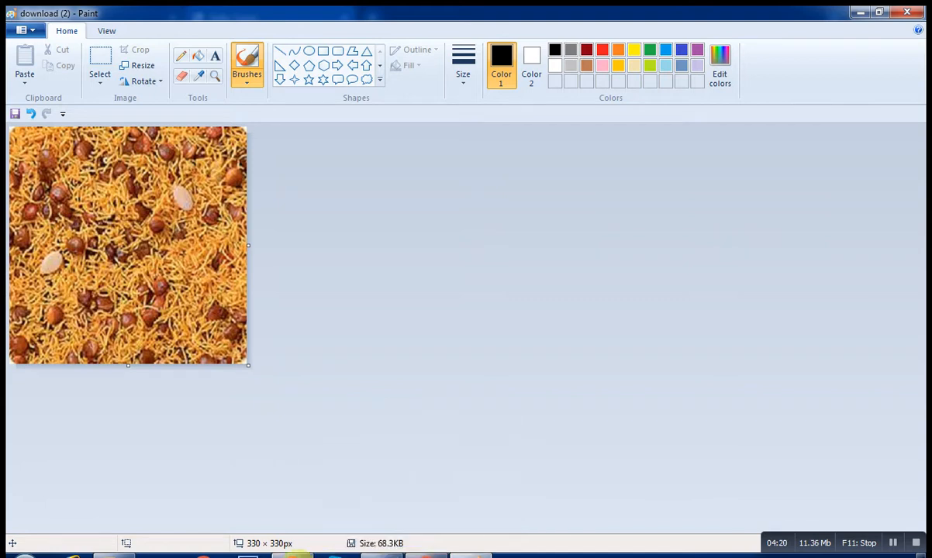
{"action": "left_click", "coordinate": [430, 552]}
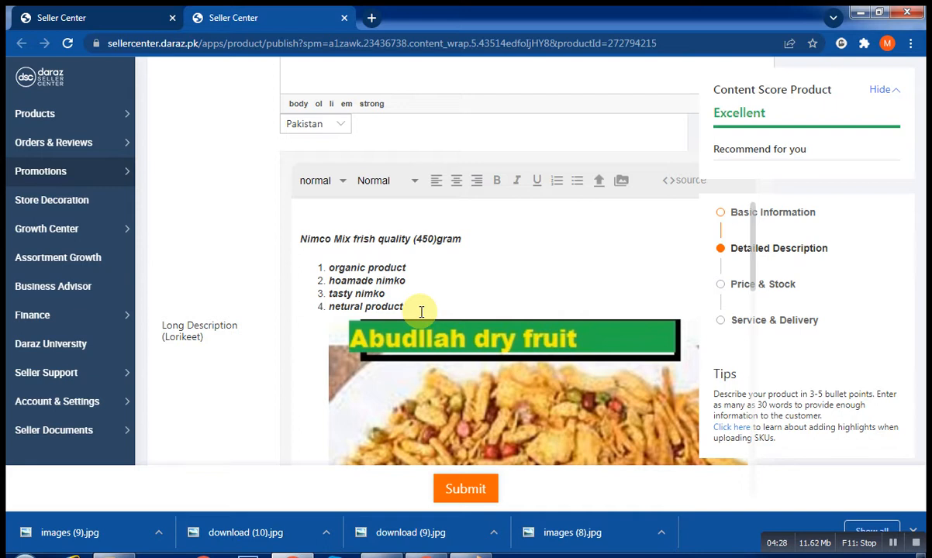
{"action": "left_click", "coordinate": [600, 183]}
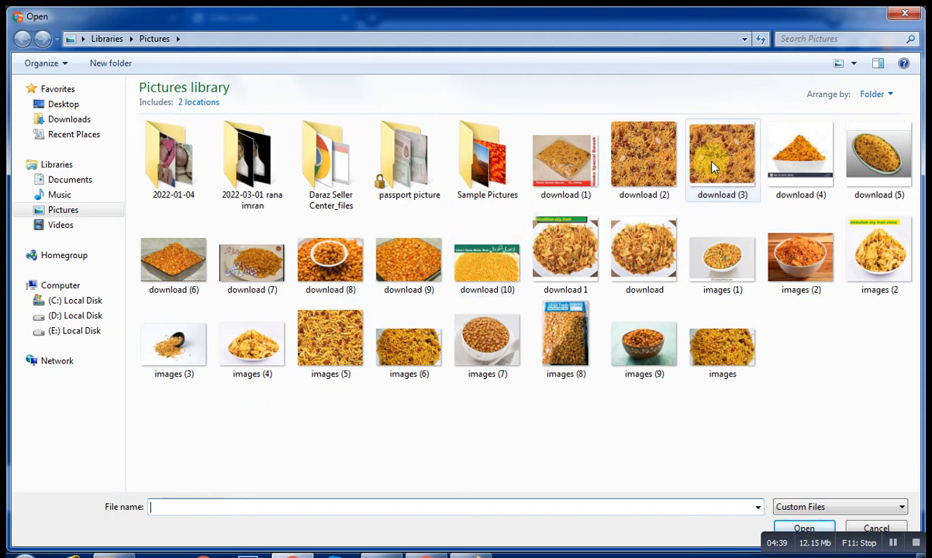
{"action": "left_click", "coordinate": [669, 172]}
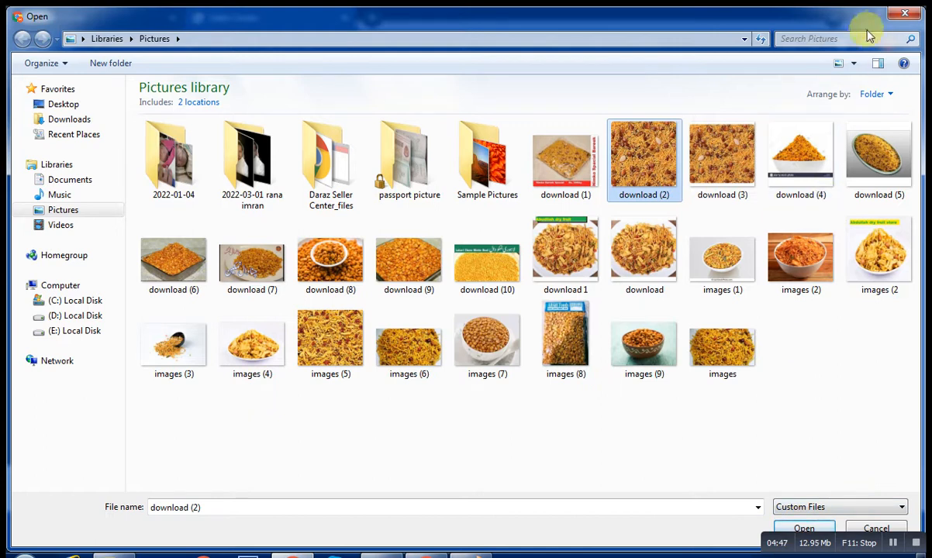
{"action": "left_click", "coordinate": [902, 14]}
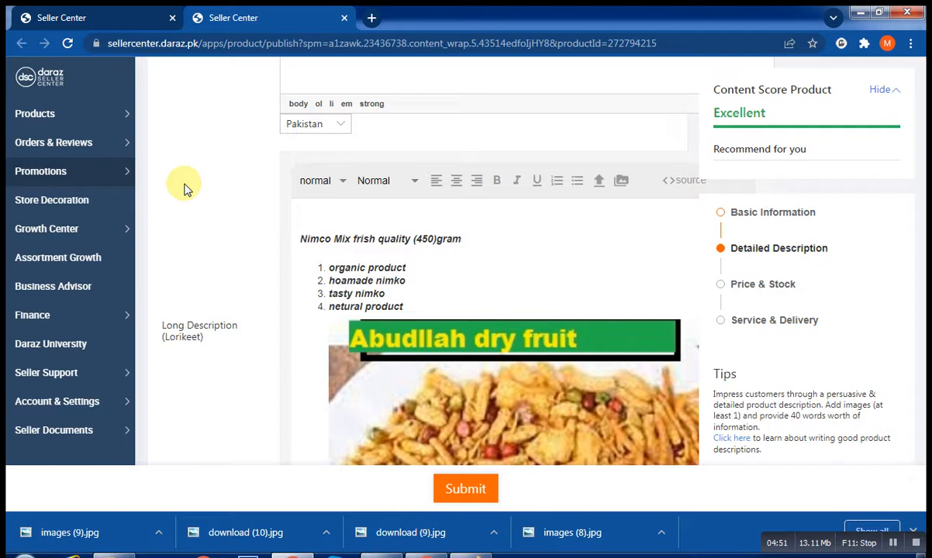
Review the "What's in the box" entry below the Long Description.
{"action": "scroll", "coordinate": [186, 189], "scroll_direction": "down", "scroll_amount": 4}
{"action": "scroll", "coordinate": [187, 189], "scroll_direction": "down", "scroll_amount": 2}
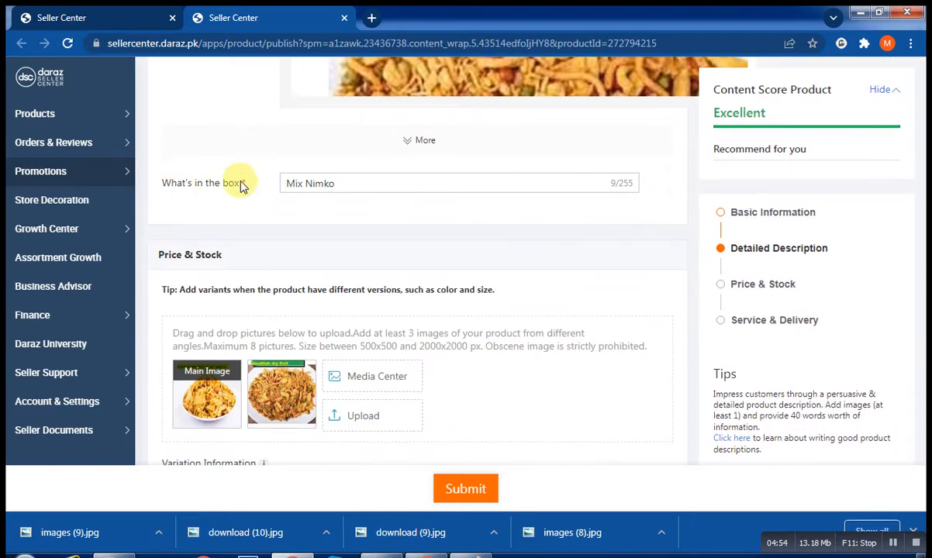
{"action": "left_click_drag", "start_coordinate": [243, 187], "coordinate": [167, 185]}
{"action": "left_click_drag", "start_coordinate": [351, 187], "coordinate": [278, 183]}
{"action": "left_click", "coordinate": [306, 218]}
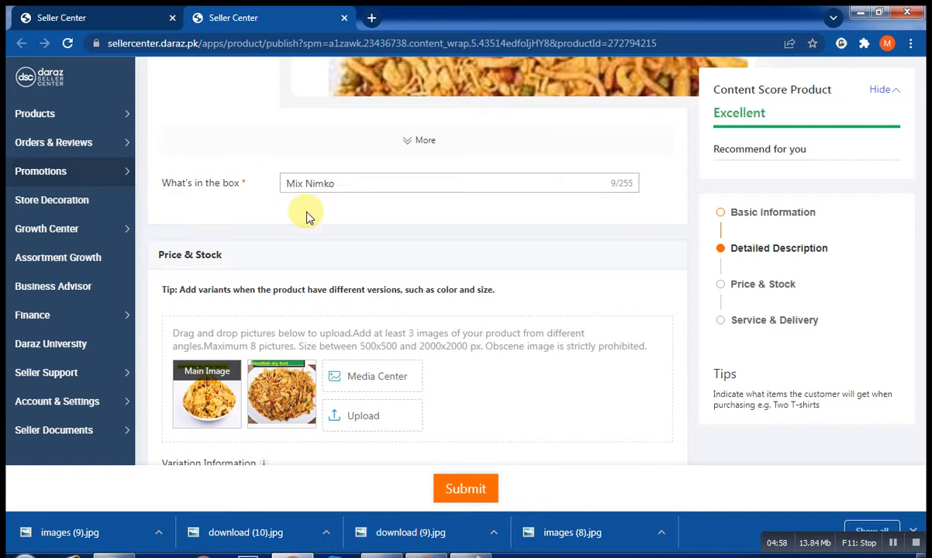
{"action": "left_click", "coordinate": [331, 183]}
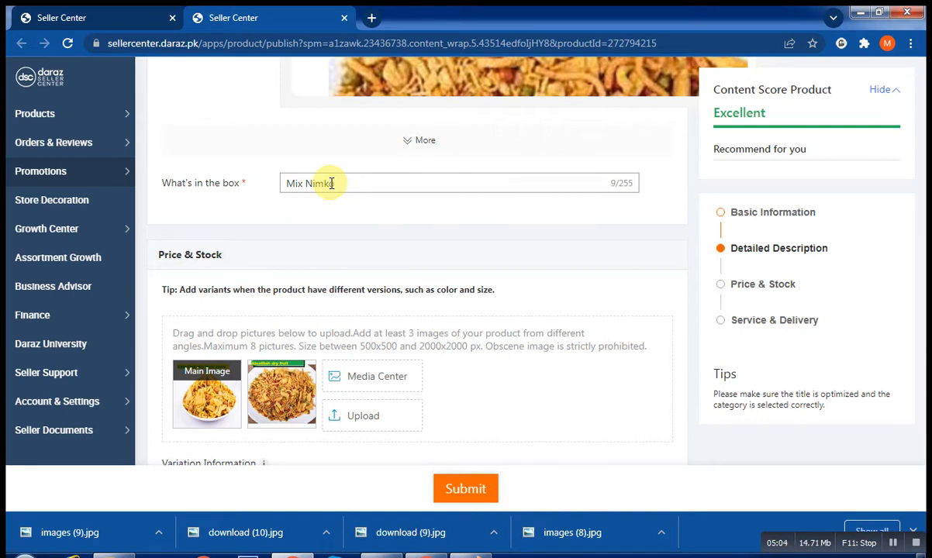
{"action": "scroll", "coordinate": [434, 231], "scroll_direction": "down", "scroll_amount": 2}
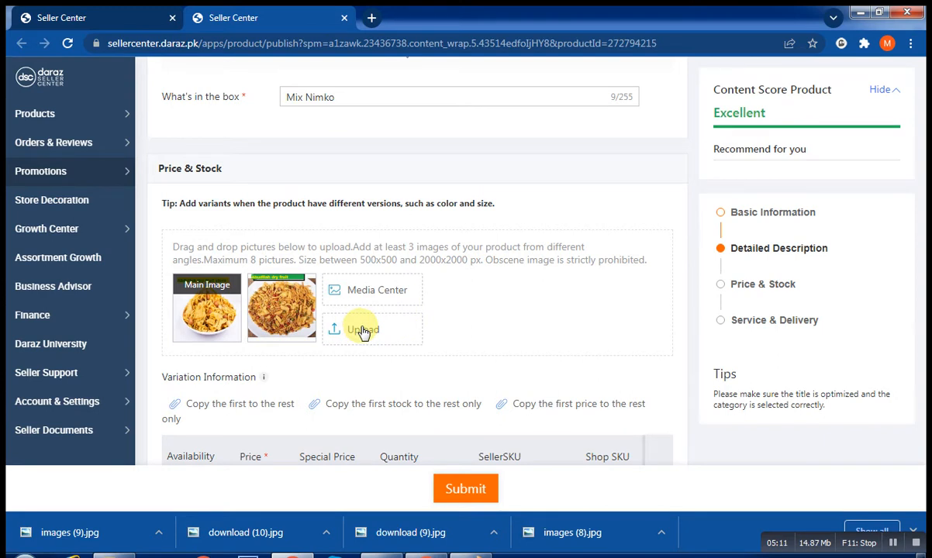
{"action": "left_click", "coordinate": [363, 332]}
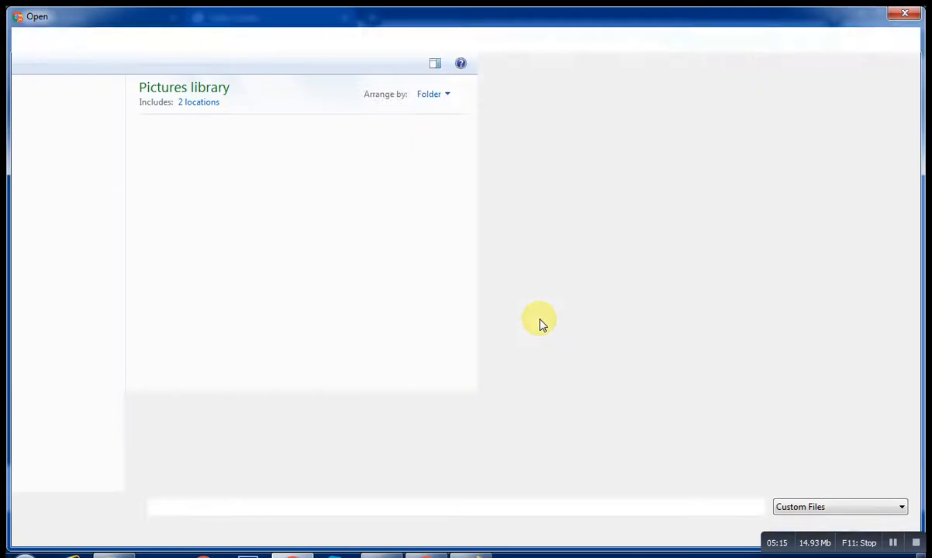
{"action": "left_click", "coordinate": [541, 324]}
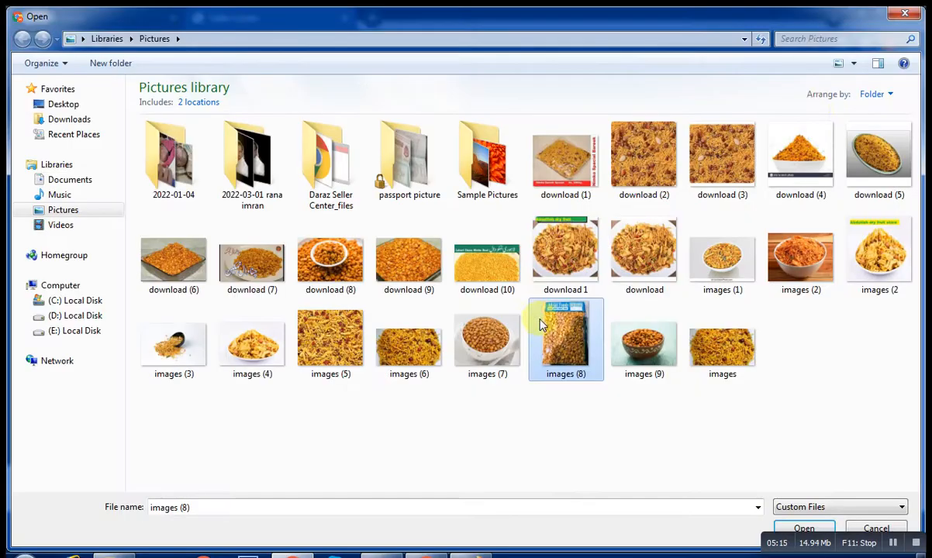
{"action": "left_click", "coordinate": [906, 17]}
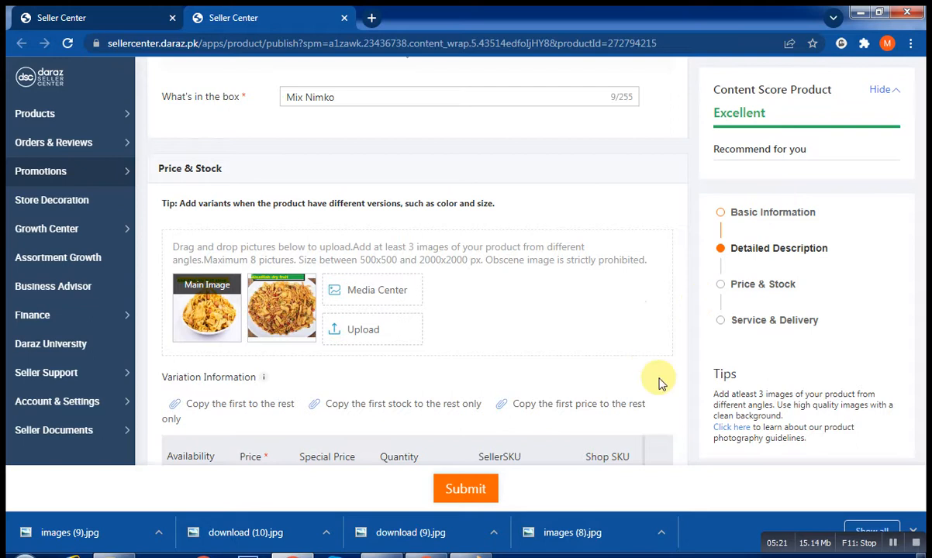
Review the variation's price and stock details, then the warranty type and package weight and dimensions under Service & Delivery.
{"action": "scroll", "coordinate": [660, 382], "scroll_direction": "down", "scroll_amount": 3}
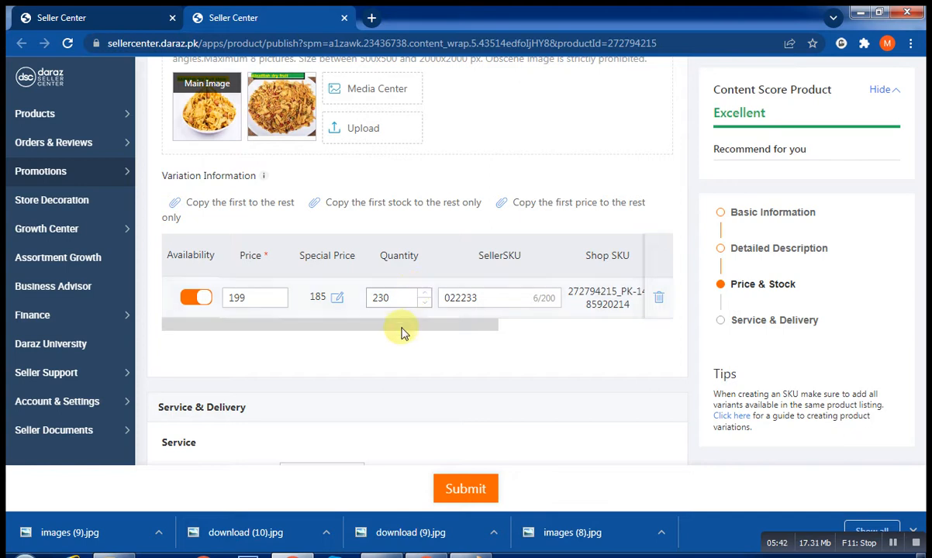
{"action": "scroll", "coordinate": [401, 333], "scroll_direction": "down", "scroll_amount": 3}
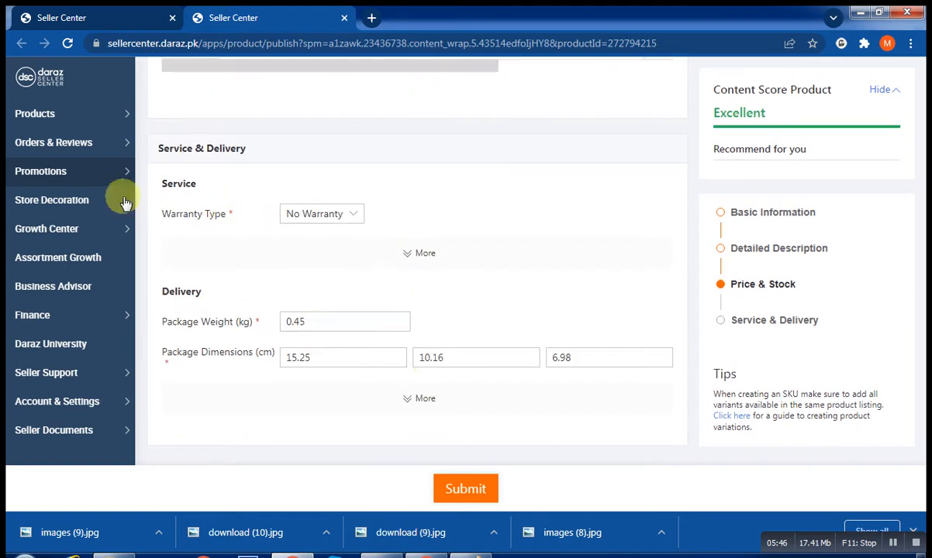
{"action": "left_click_drag", "start_coordinate": [240, 217], "coordinate": [161, 207]}
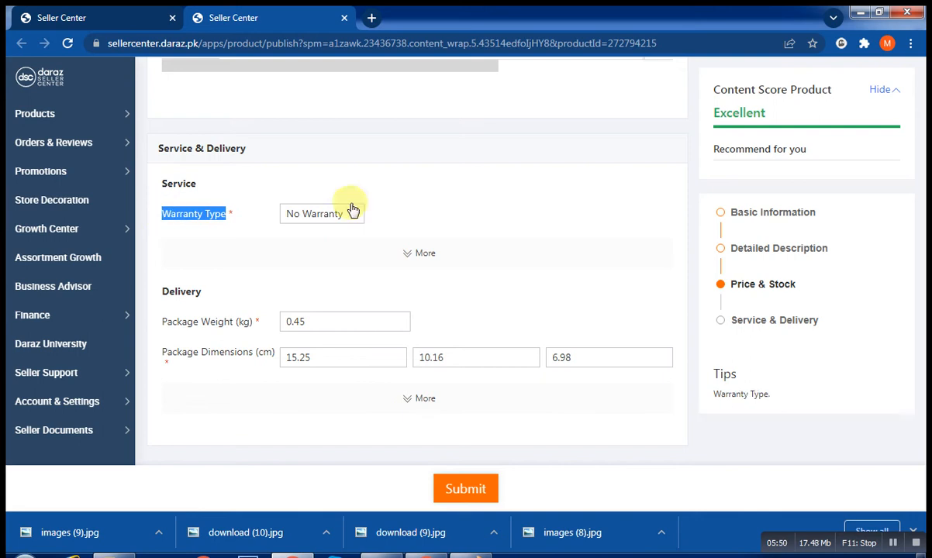
{"action": "left_click", "coordinate": [434, 210]}
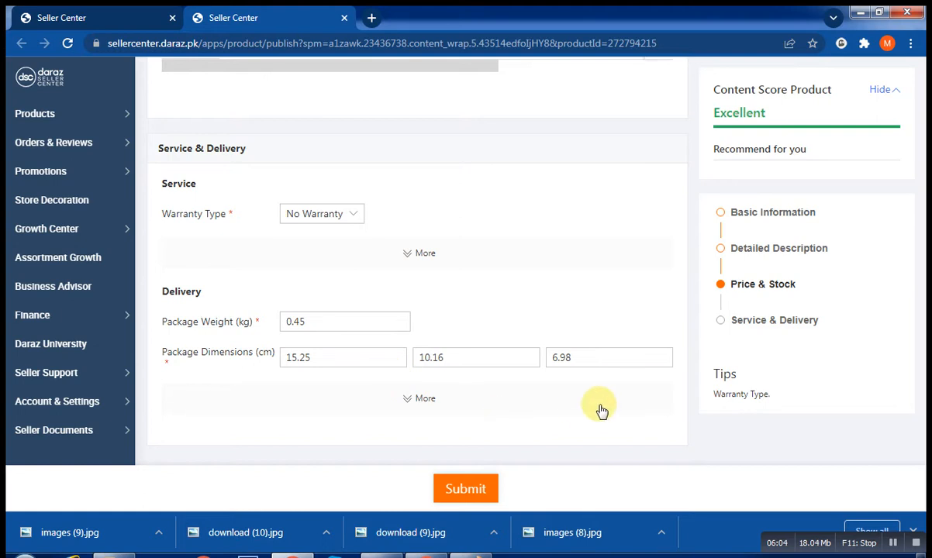
Submit the edited product listing and finish the publishing process to return to the product list.
{"action": "scroll", "coordinate": [602, 411], "scroll_direction": "down", "scroll_amount": 2}
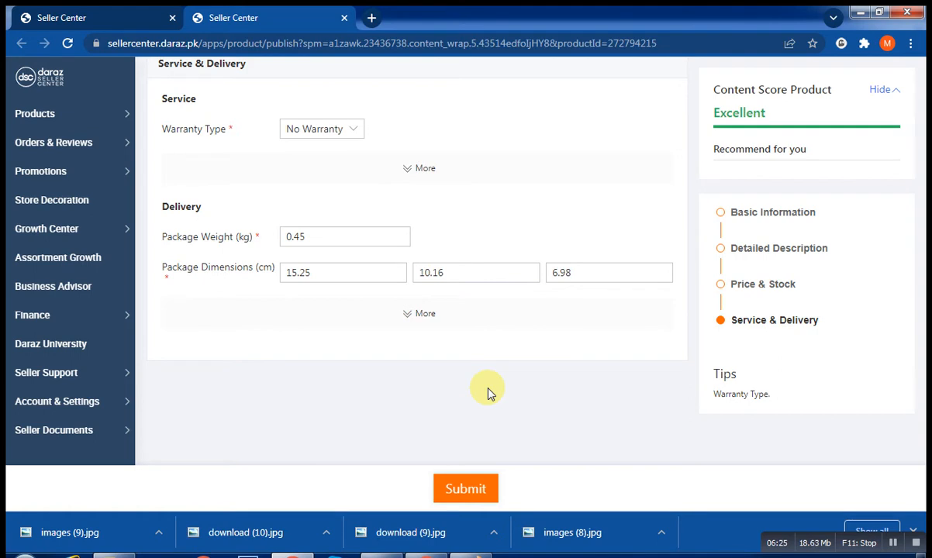
{"action": "left_click", "coordinate": [479, 492]}
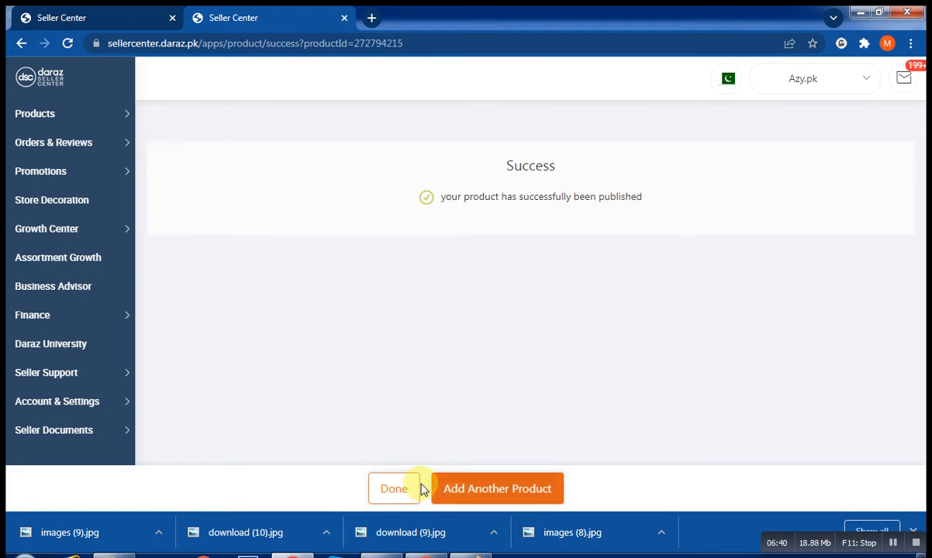
{"action": "left_click", "coordinate": [403, 491]}
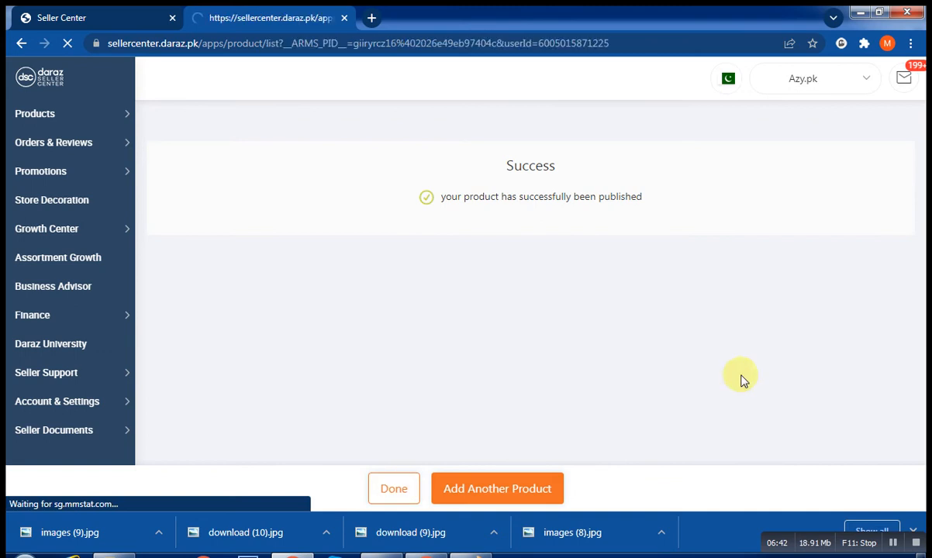